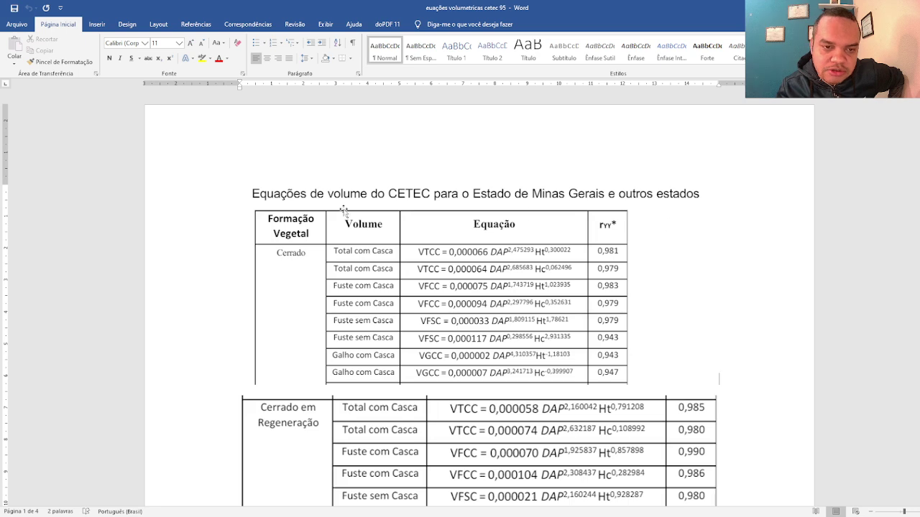
Step: Examine the CETEC volume equations for each vegetation type throughout the document, from Cerrado to Mata de Transição Jaíba
{"action": "scroll", "coordinate": [464, 195], "scroll_direction": "up", "scroll_amount": 3, "text": "ctrl"}
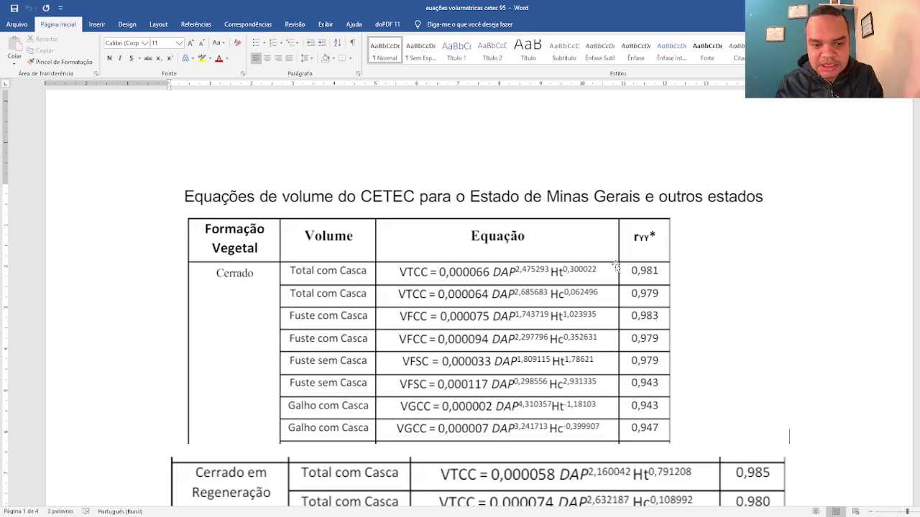
{"action": "scroll", "coordinate": [616, 266], "scroll_direction": "down", "scroll_amount": 4}
{"action": "scroll", "coordinate": [616, 266], "scroll_direction": "down", "scroll_amount": 3}
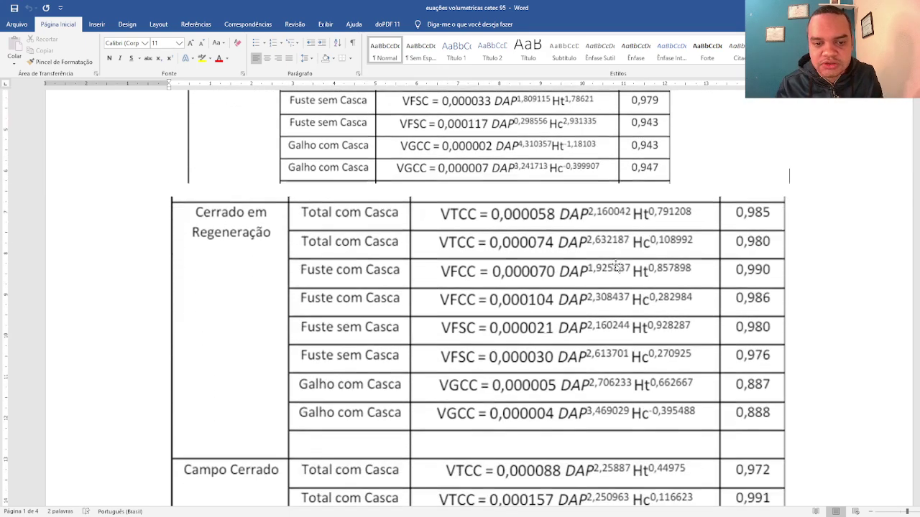
{"action": "scroll", "coordinate": [616, 266], "scroll_direction": "up", "scroll_amount": 7}
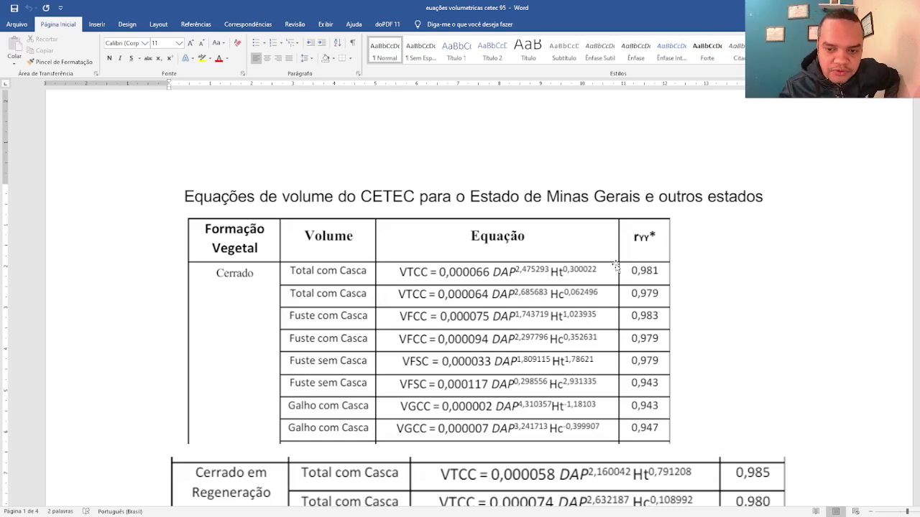
{"action": "scroll", "coordinate": [616, 266], "scroll_direction": "down", "scroll_amount": 9}
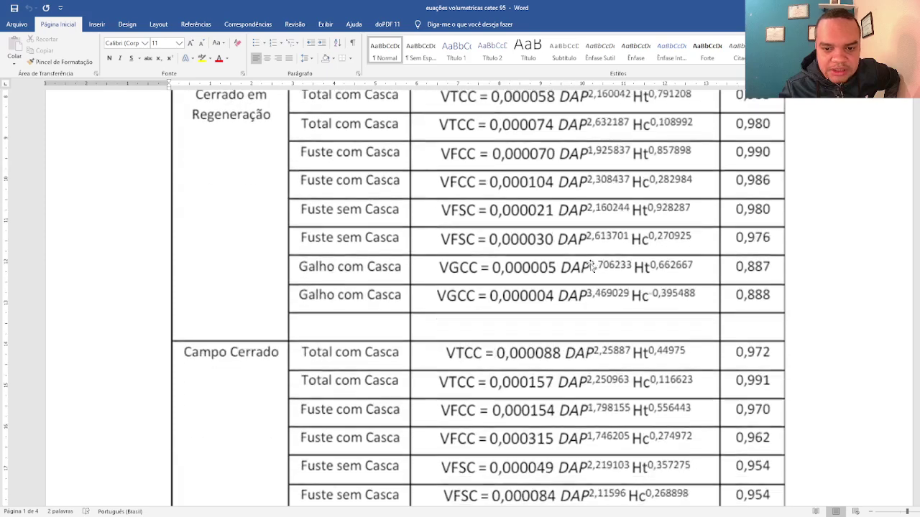
{"action": "scroll", "coordinate": [591, 267], "scroll_direction": "down", "scroll_amount": 10}
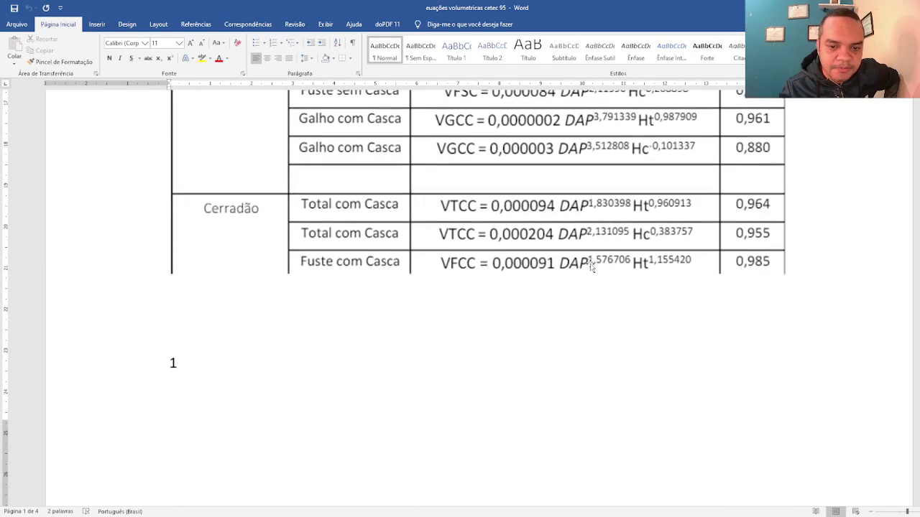
{"action": "scroll", "coordinate": [592, 267], "scroll_direction": "up", "scroll_amount": 15}
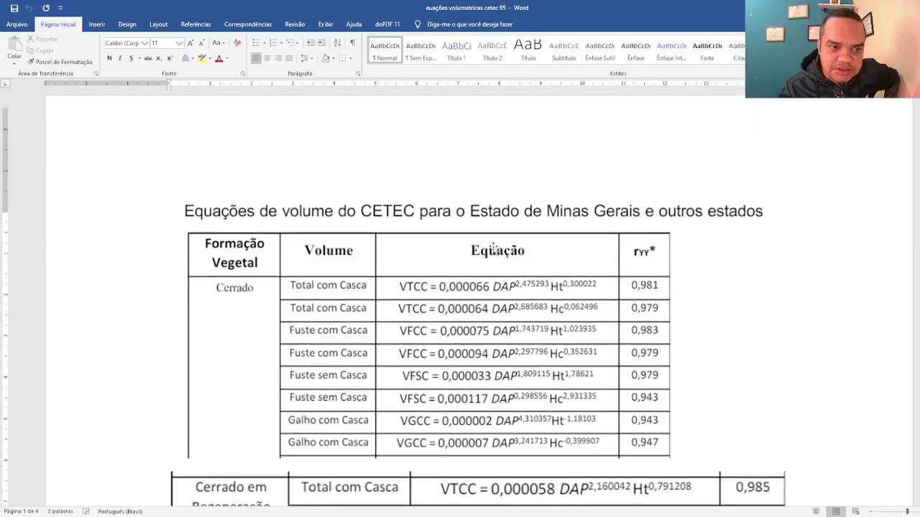
{"action": "scroll", "coordinate": [248, 309], "scroll_direction": "down", "scroll_amount": 6}
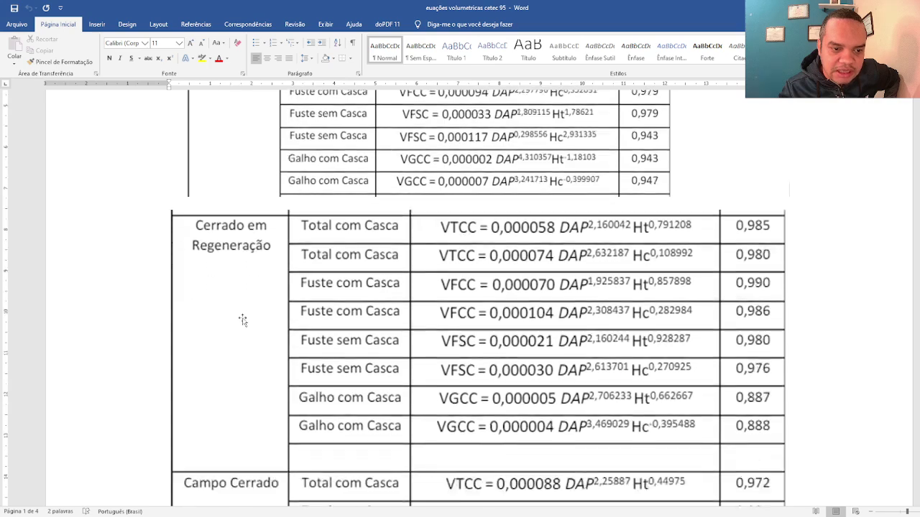
{"action": "scroll", "coordinate": [242, 320], "scroll_direction": "down", "scroll_amount": 12}
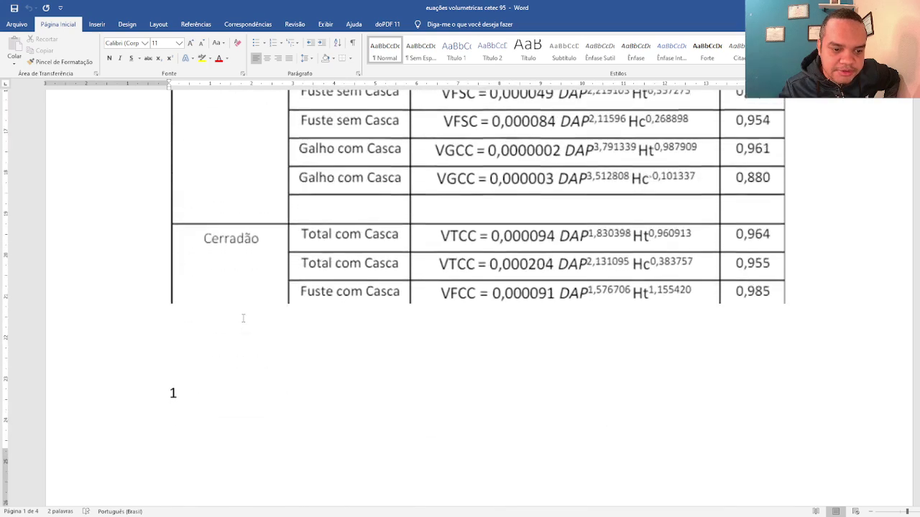
{"action": "scroll", "coordinate": [243, 318], "scroll_direction": "down", "scroll_amount": 12}
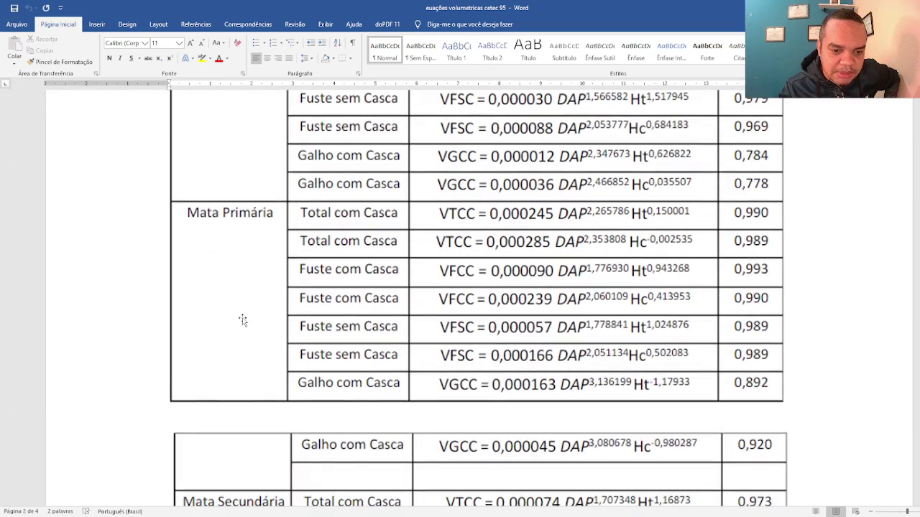
{"action": "scroll", "coordinate": [243, 320], "scroll_direction": "down", "scroll_amount": 15}
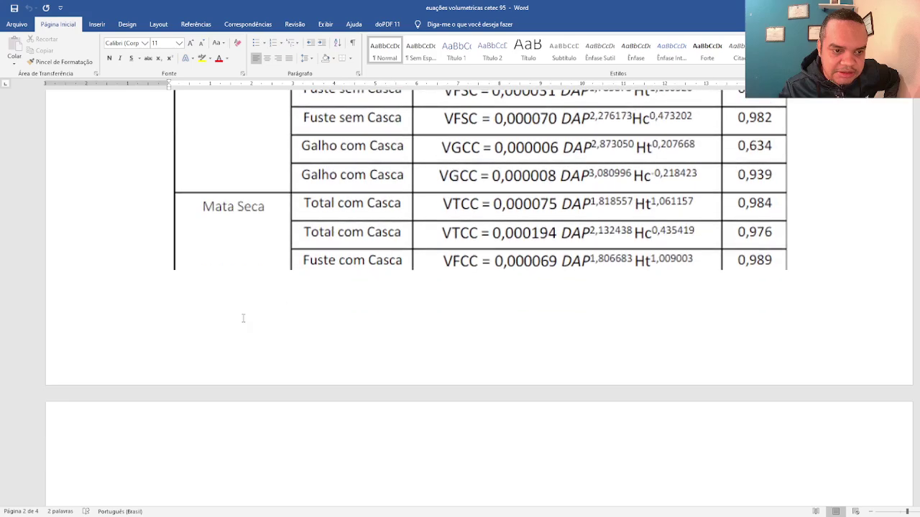
{"action": "scroll", "coordinate": [243, 320], "scroll_direction": "down", "scroll_amount": 15}
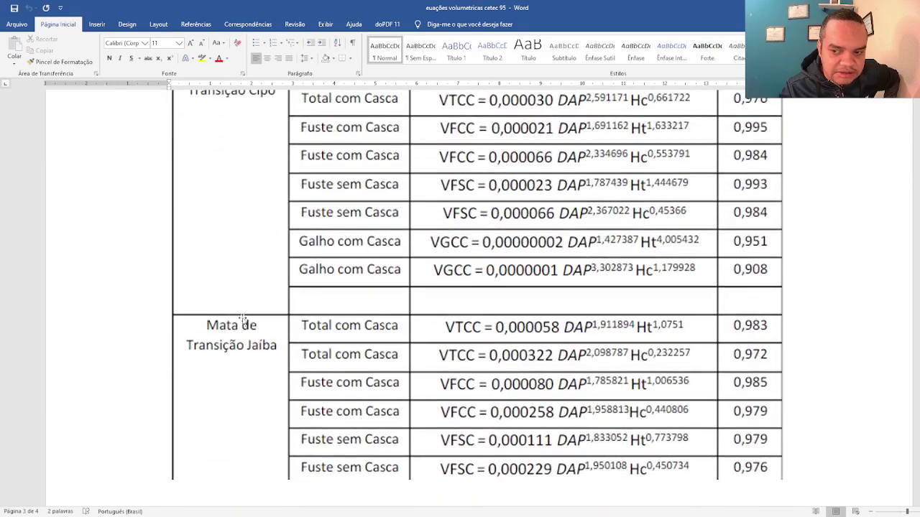
{"action": "scroll", "coordinate": [243, 320], "scroll_direction": "down", "scroll_amount": 15}
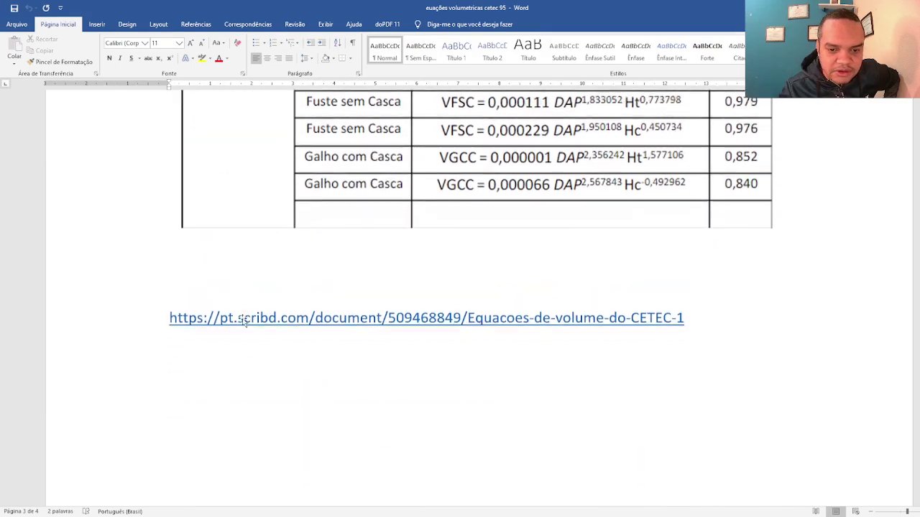
{"action": "scroll", "coordinate": [243, 319], "scroll_direction": "up", "scroll_amount": 15}
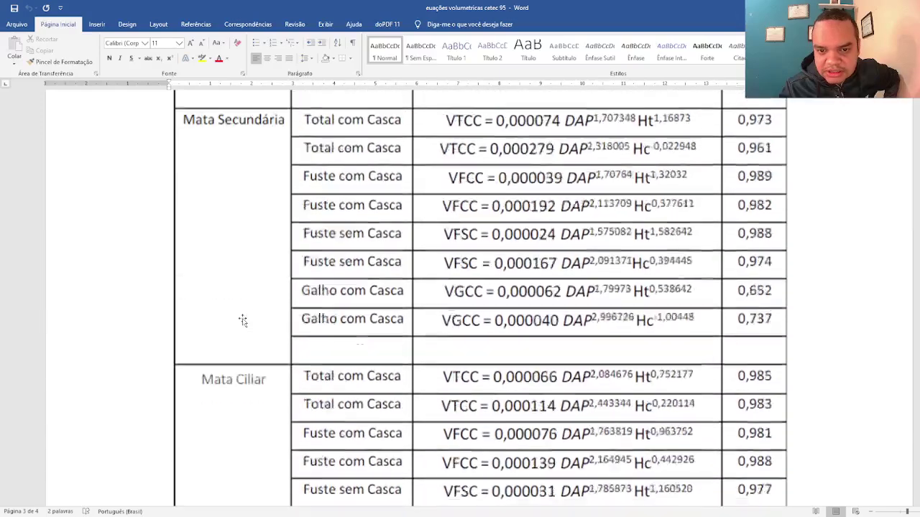
{"action": "scroll", "coordinate": [243, 320], "scroll_direction": "up", "scroll_amount": 10}
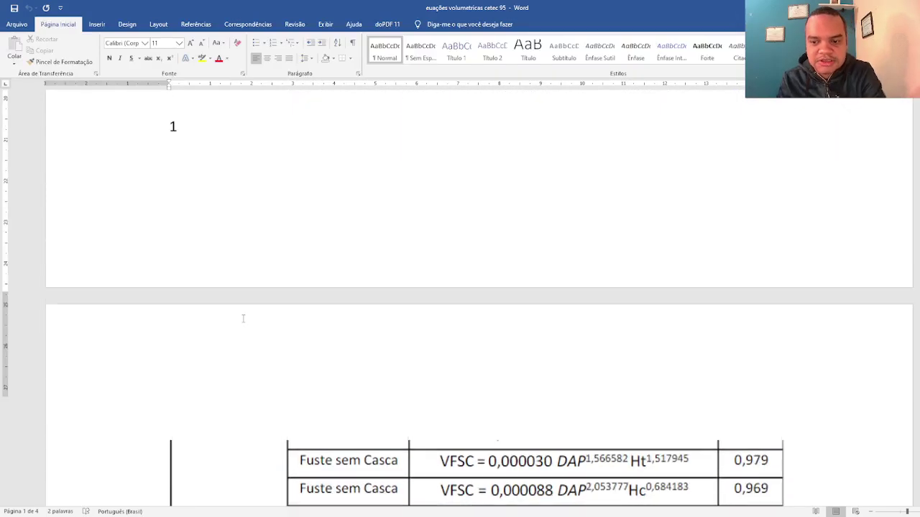
{"action": "scroll", "coordinate": [243, 318], "scroll_direction": "up", "scroll_amount": 5}
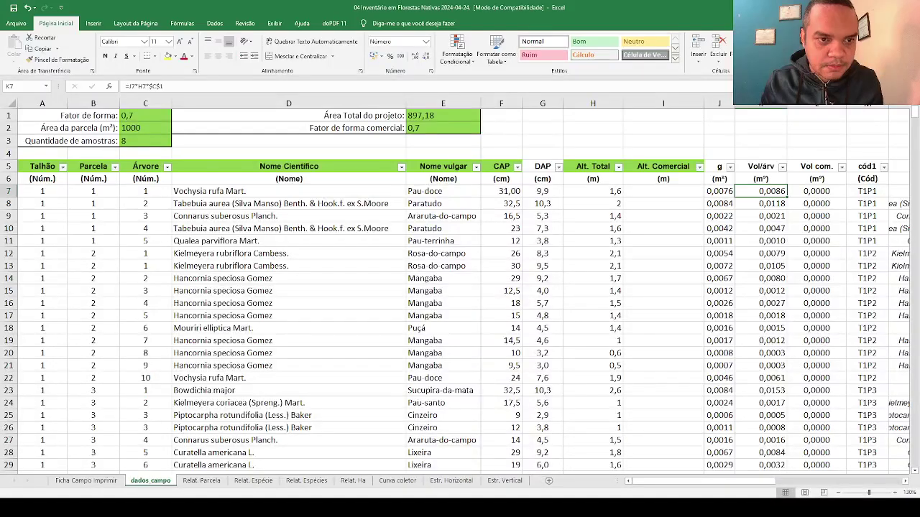
Step: In the Excel inventory's dados_campo sheet, enter the reference equation 0,000094xDAP1,830398XHT0,960913 as text in cell K4, above the Vol/árv heading
{"action": "left_click", "coordinate": [765, 153]}
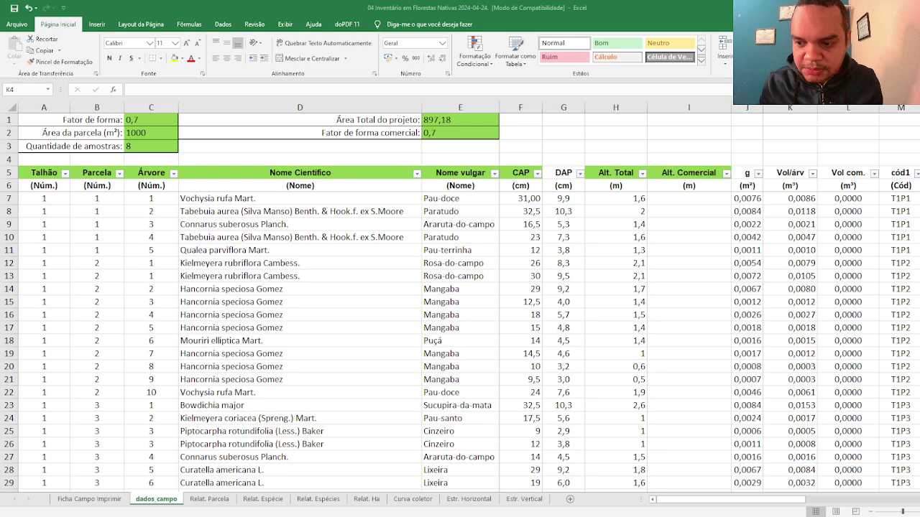
{"action": "left_click", "coordinate": [790, 199]}
{"action": "left_click", "coordinate": [792, 107]}
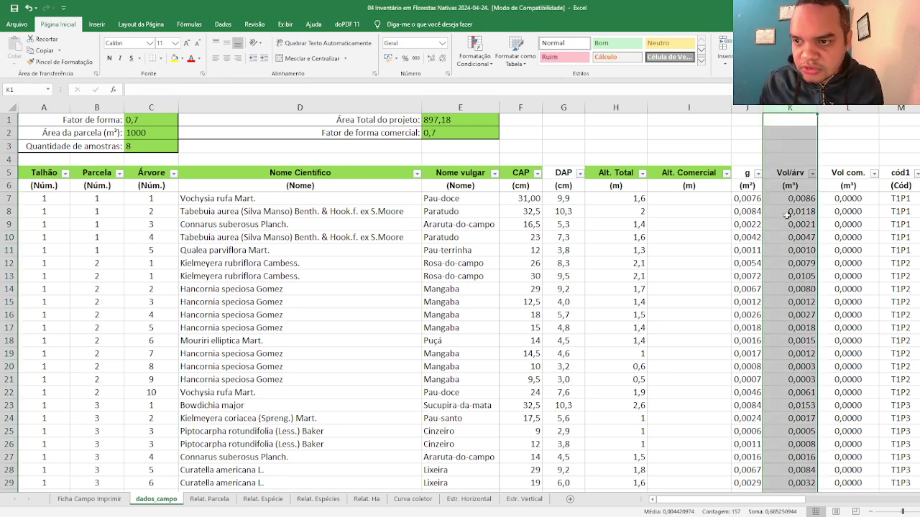
{"action": "left_click", "coordinate": [790, 198]}
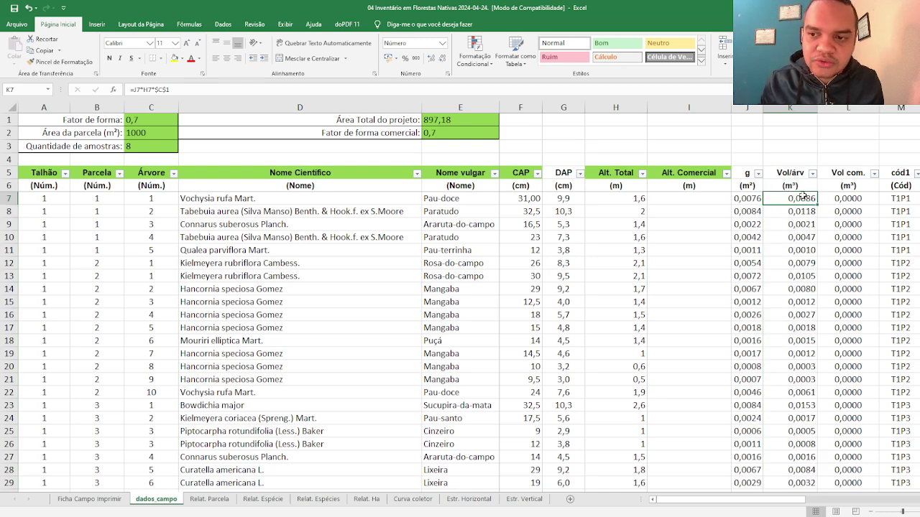
{"action": "left_click", "coordinate": [795, 164]}
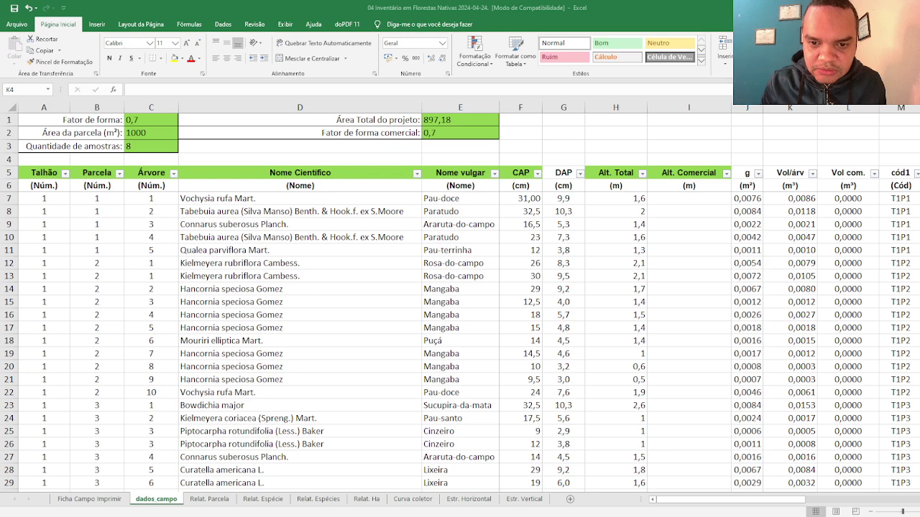
{"action": "type", "text": "0"}
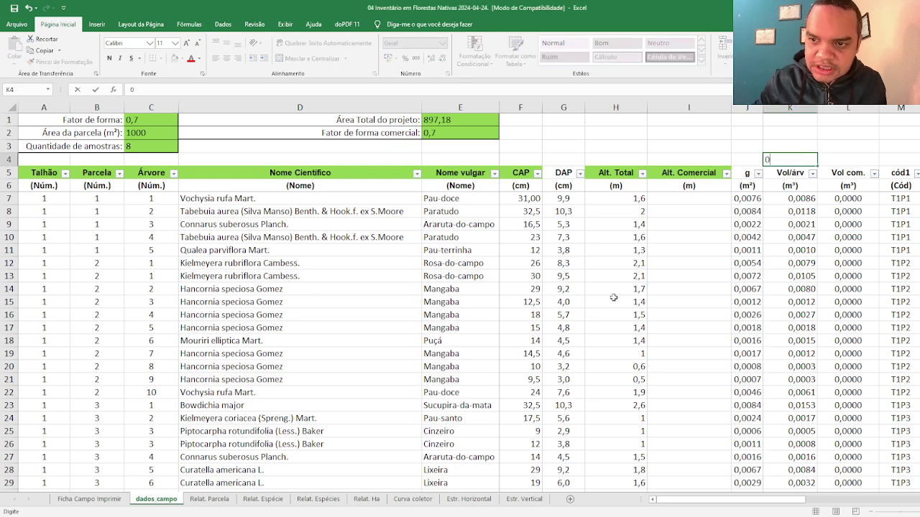
{"action": "type", "text": ",000"}
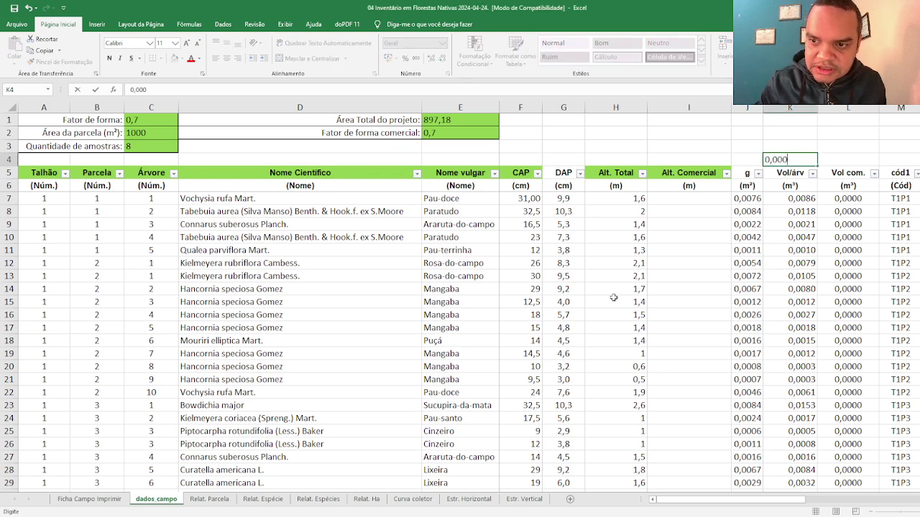
{"action": "type", "text": "094x"}
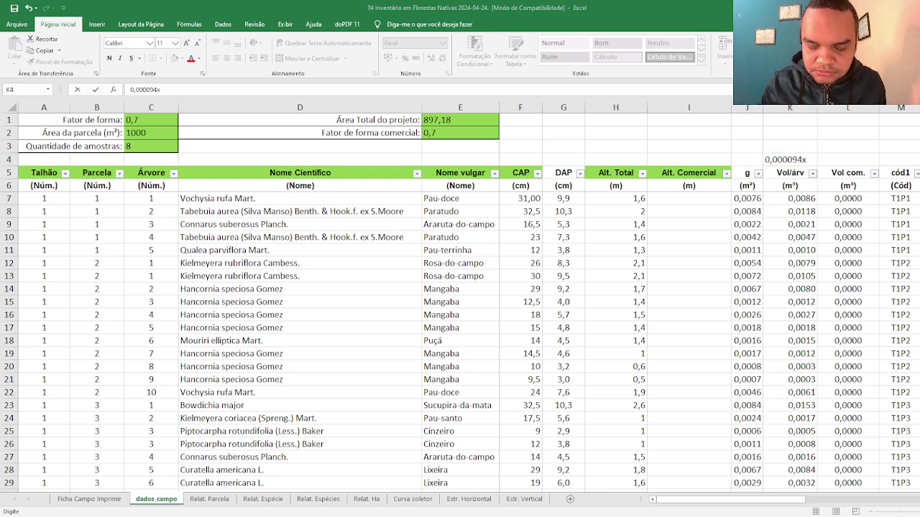
{"action": "type", "text": "DAP1,"}
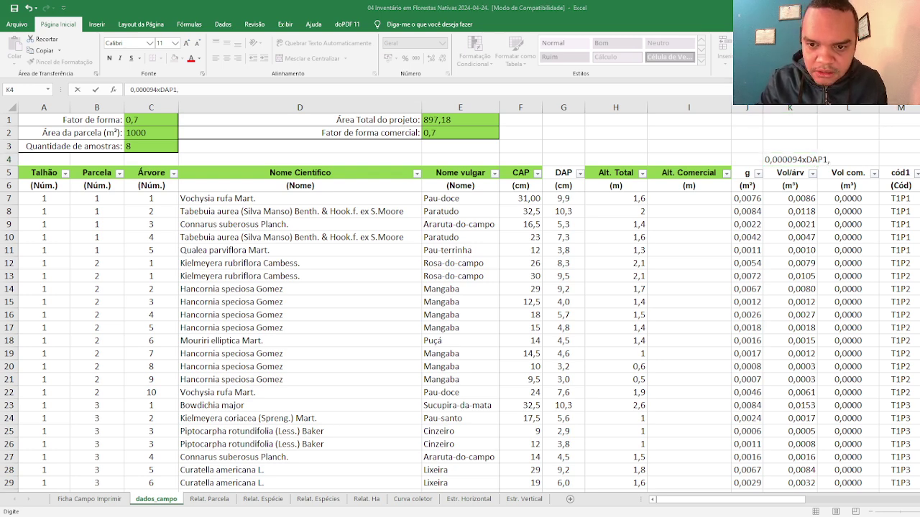
{"action": "type", "text": "8303"}
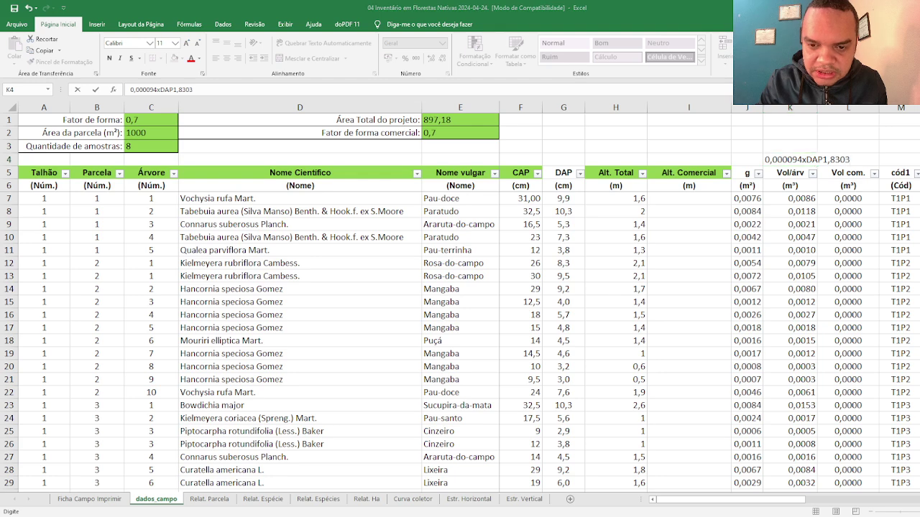
{"action": "type", "text": "98"}
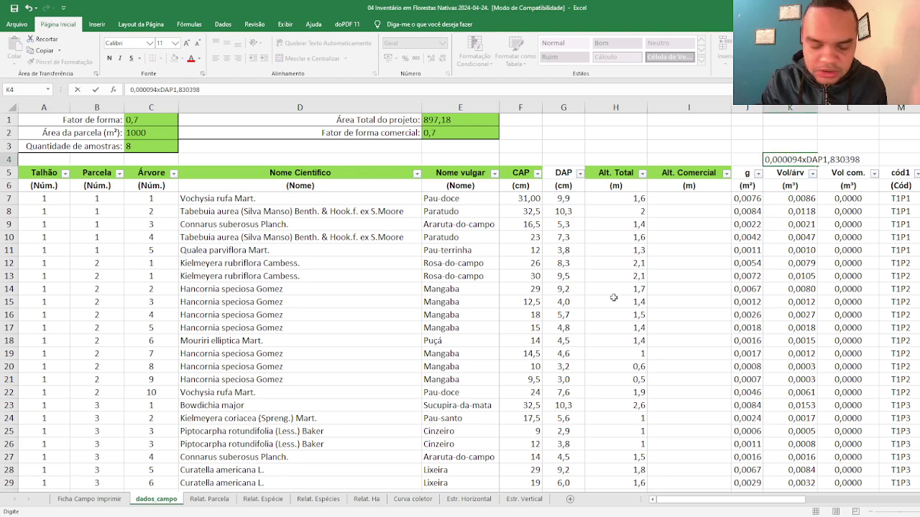
{"action": "type", "text": "XHT"}
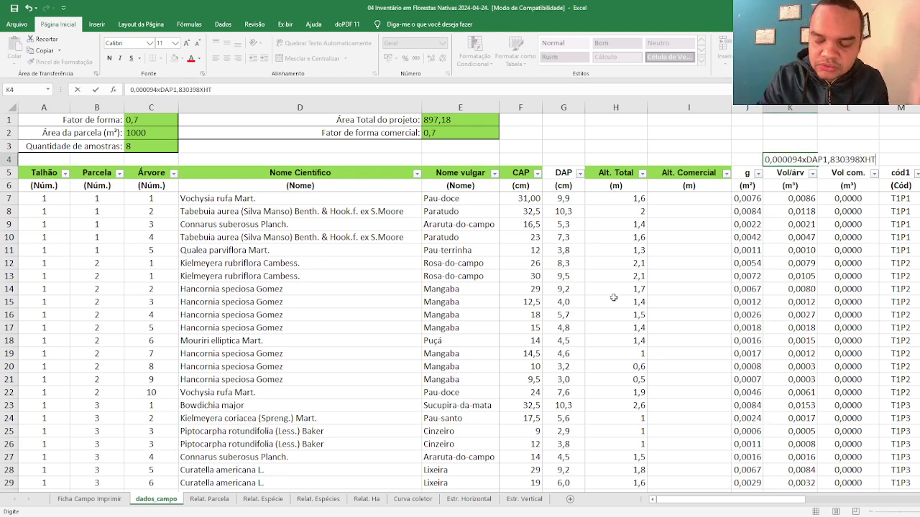
{"action": "key", "text": "Return"}
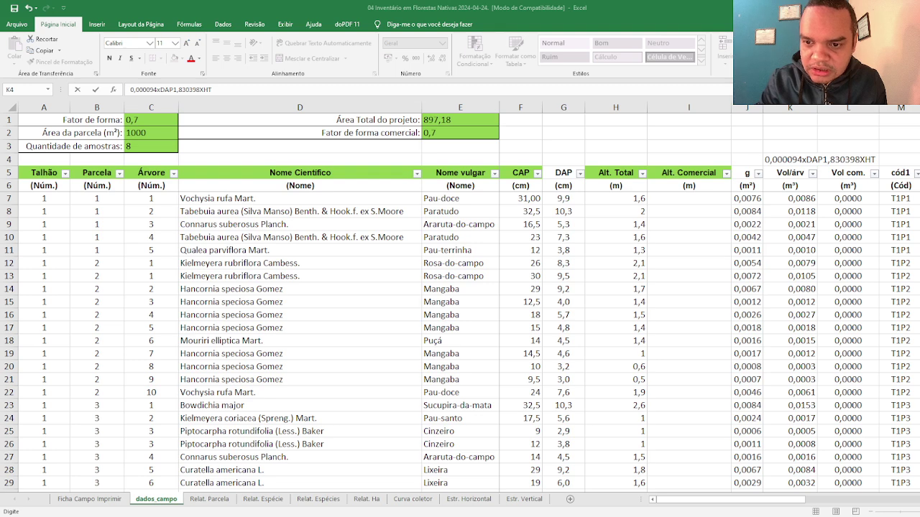
{"action": "type", "text": "0,96"}
{"action": "key", "text": "Return"}
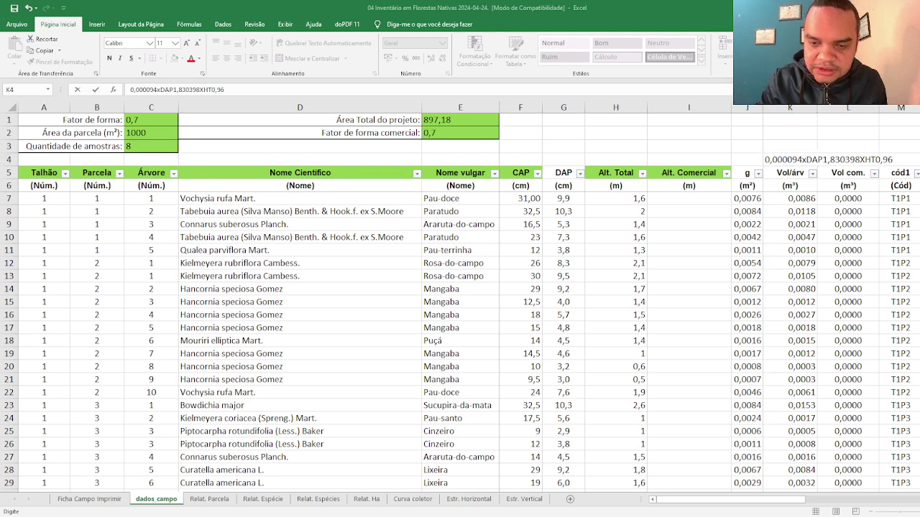
{"action": "type", "text": "0913"}
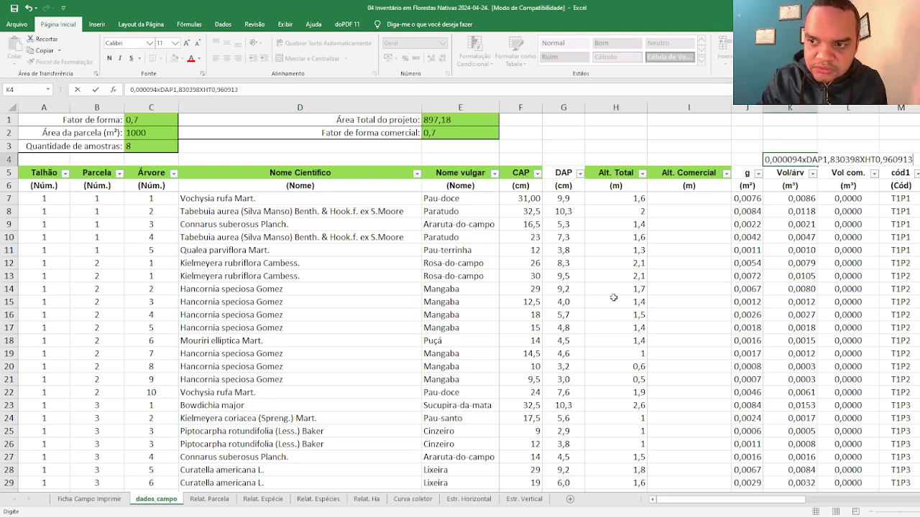
{"action": "key", "text": "Return"}
{"action": "key", "text": "Up"}
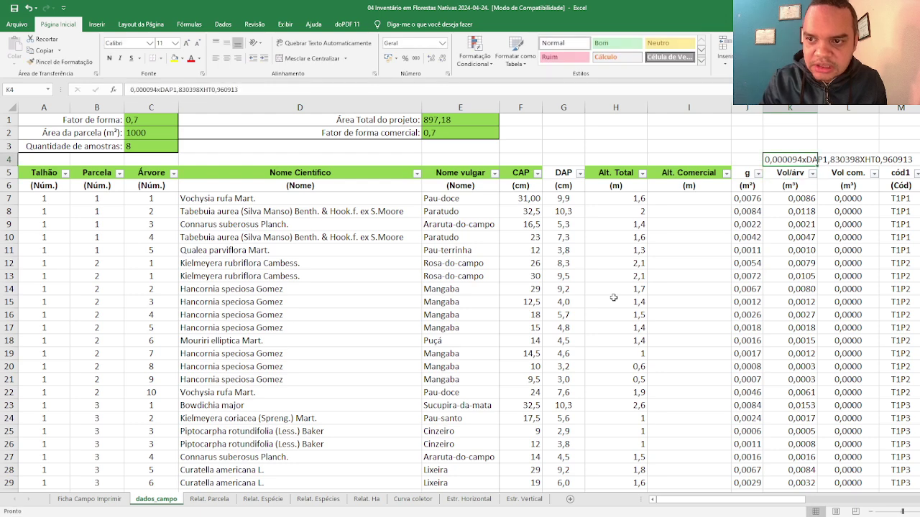
Step: Review the first tree's existing Vol/árv formula in K7 and its CAP, DAP, total height and commercial height cells
{"action": "left_click", "coordinate": [803, 201]}
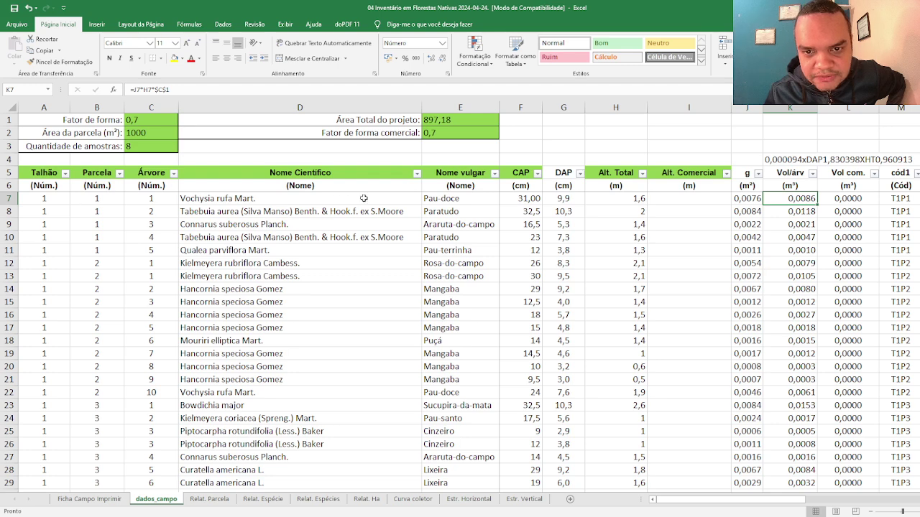
{"action": "left_click", "coordinate": [538, 198]}
{"action": "left_click", "coordinate": [565, 199]}
{"action": "left_click", "coordinate": [596, 198]}
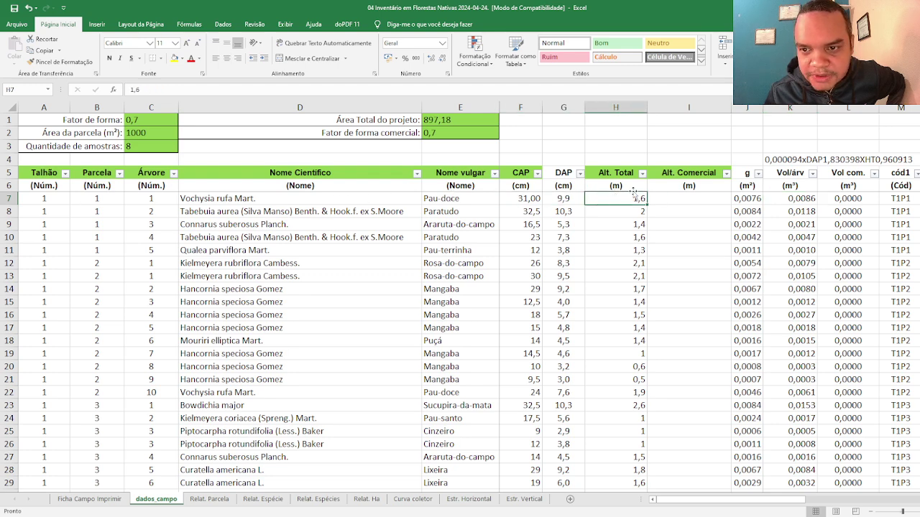
{"action": "left_click", "coordinate": [693, 198]}
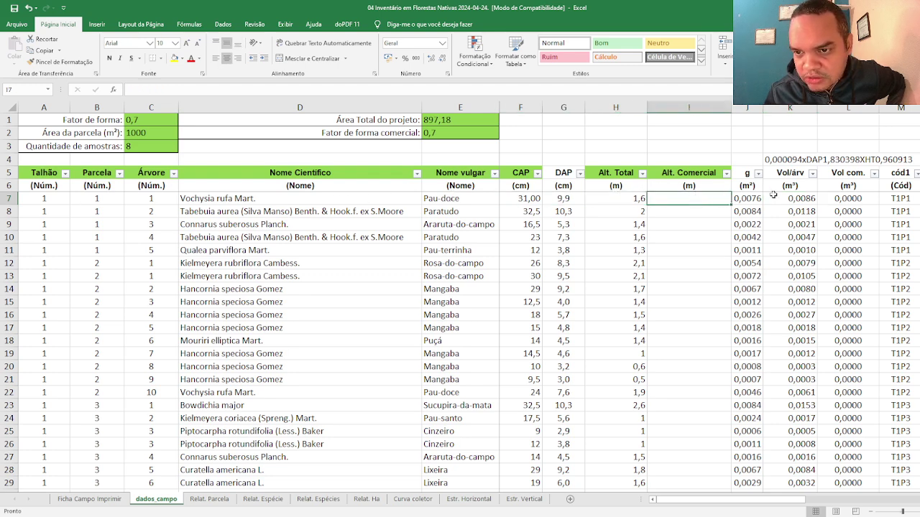
Step: Start a replacement volume formula in K7 that multiplies 0,000094 by the DAP in G7 raised to 1,830398
{"action": "left_click", "coordinate": [794, 198]}
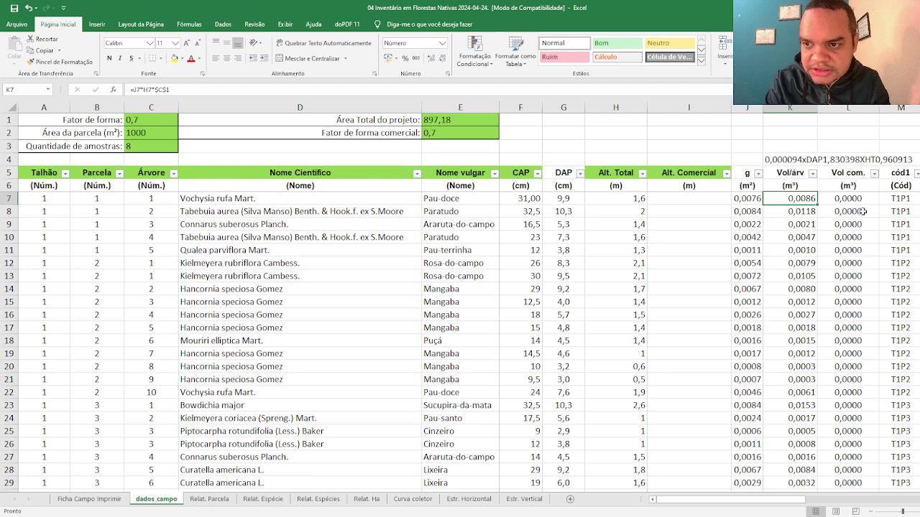
{"action": "type", "text": "="}
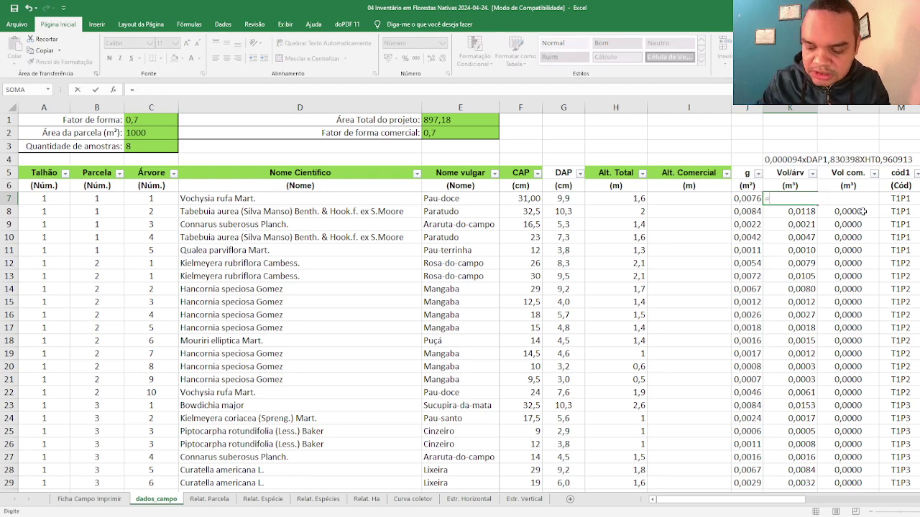
{"action": "type", "text": "0,"}
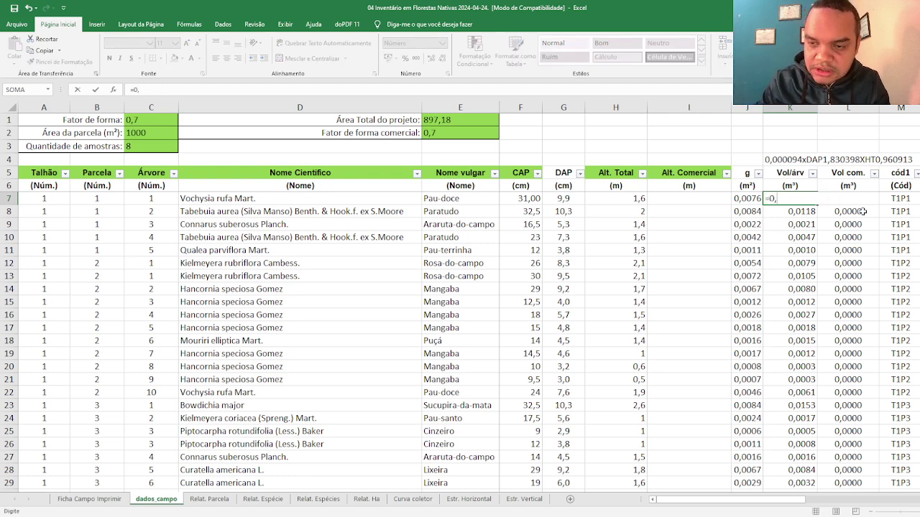
{"action": "type", "text": "0000"}
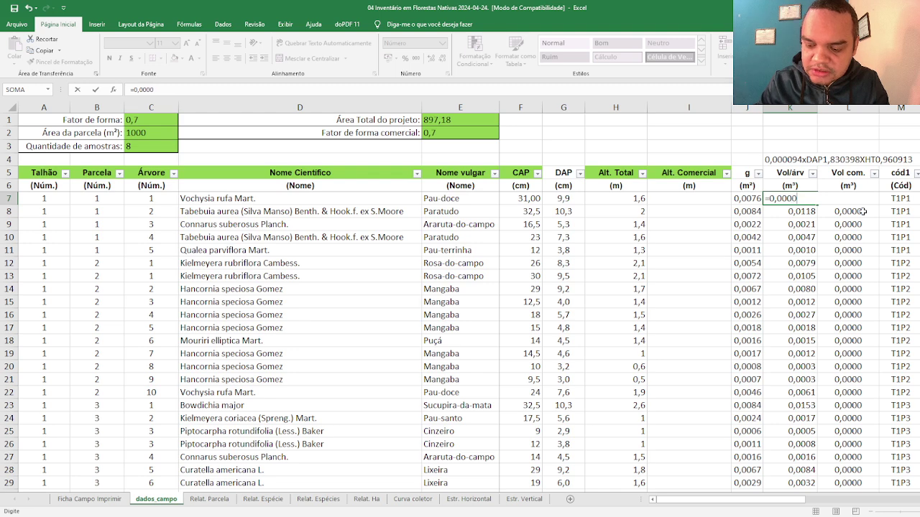
{"action": "type", "text": "94"}
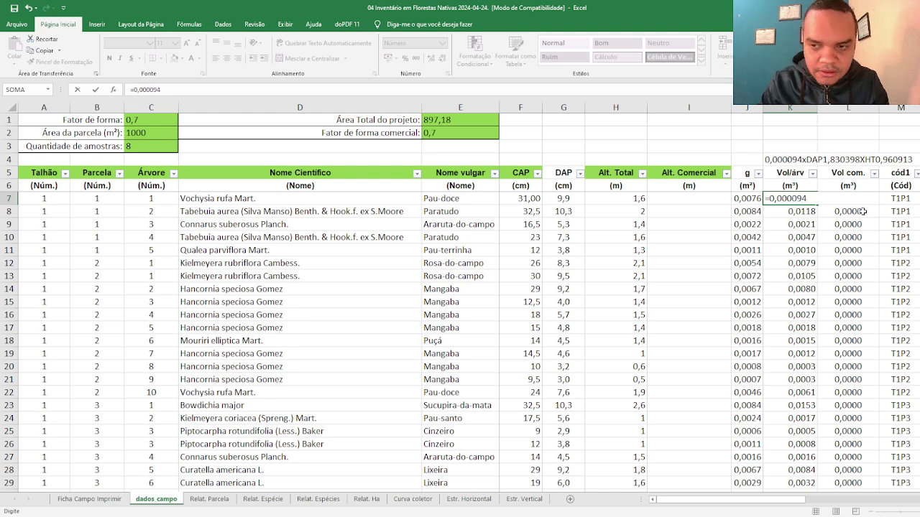
{"action": "type", "text": "XZ"}
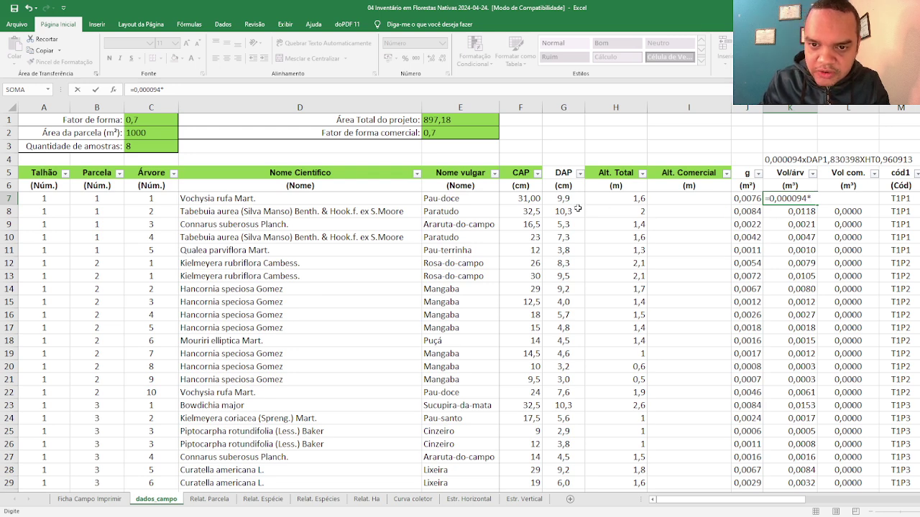
{"action": "left_click", "coordinate": [559, 200]}
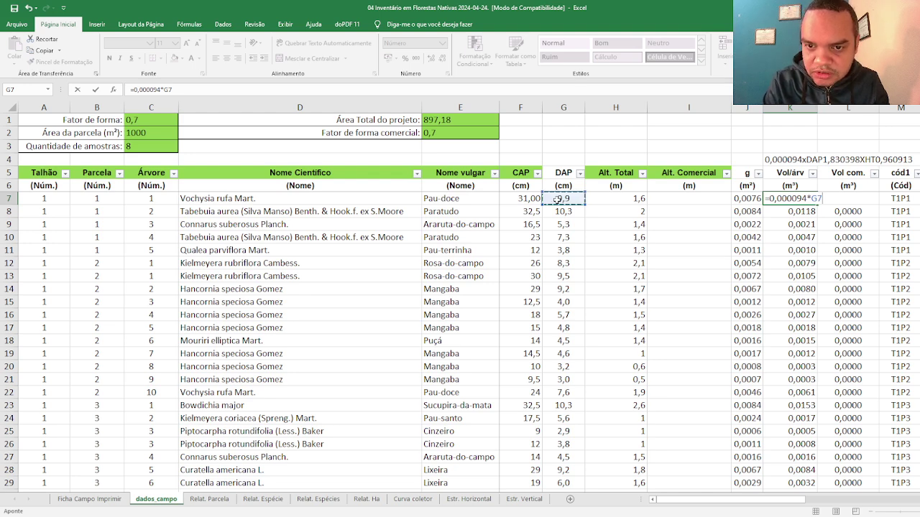
{"action": "type", "text": "^"}
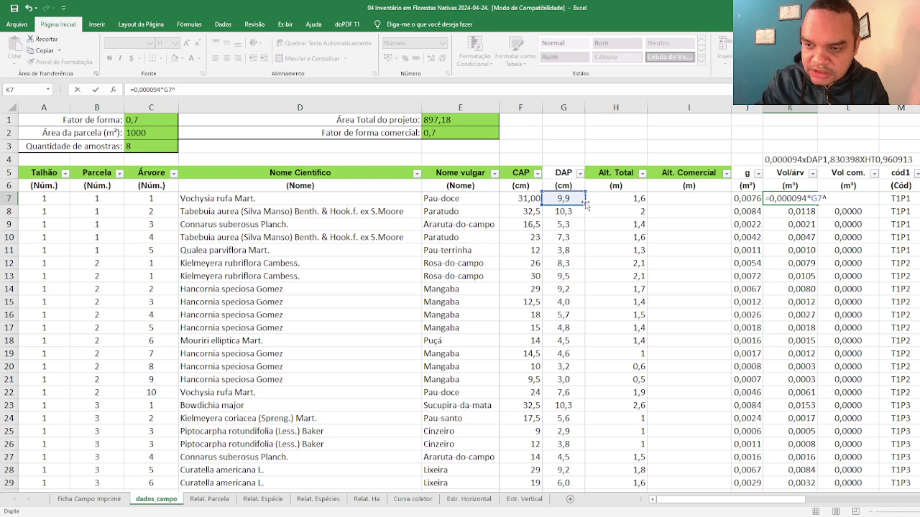
{"action": "type", "text": "1,8303"}
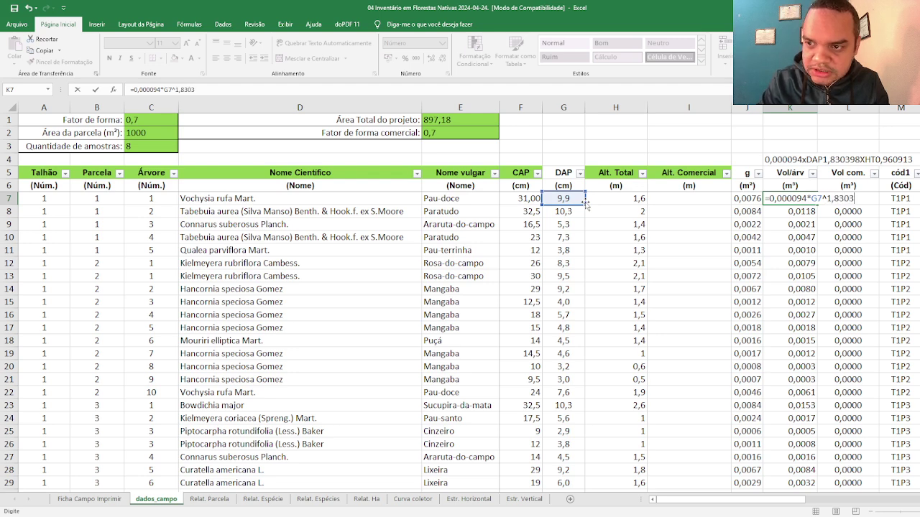
{"action": "type", "text": "98"}
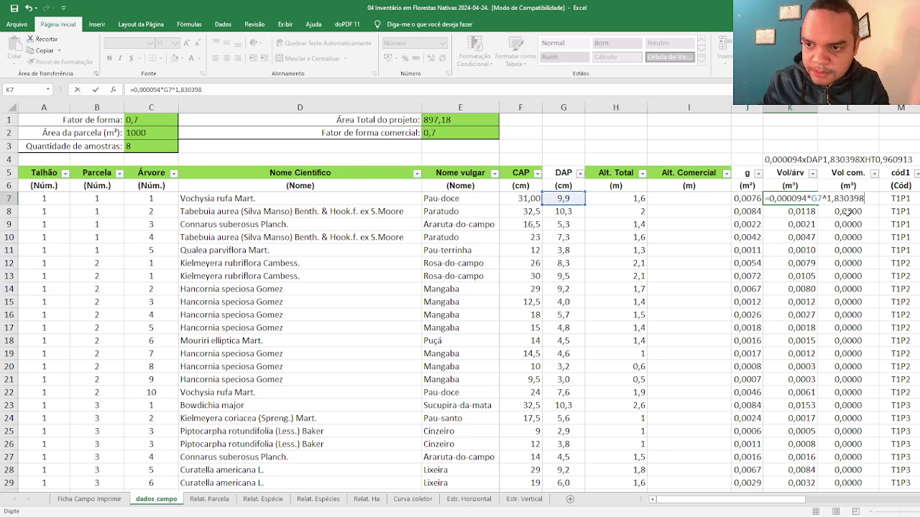
Step: Parenthesize the DAP power and multiply by total height, completing K7 as =0,000094*(G7^1,830398)*(H7^0,960913)
{"action": "left_click", "coordinate": [812, 198]}
{"action": "type", "text": "("}
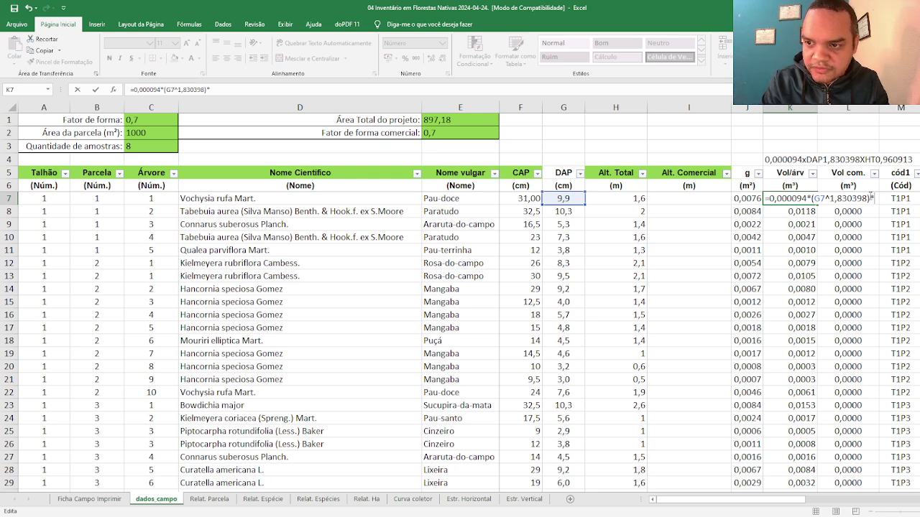
{"action": "type", "text": "("}
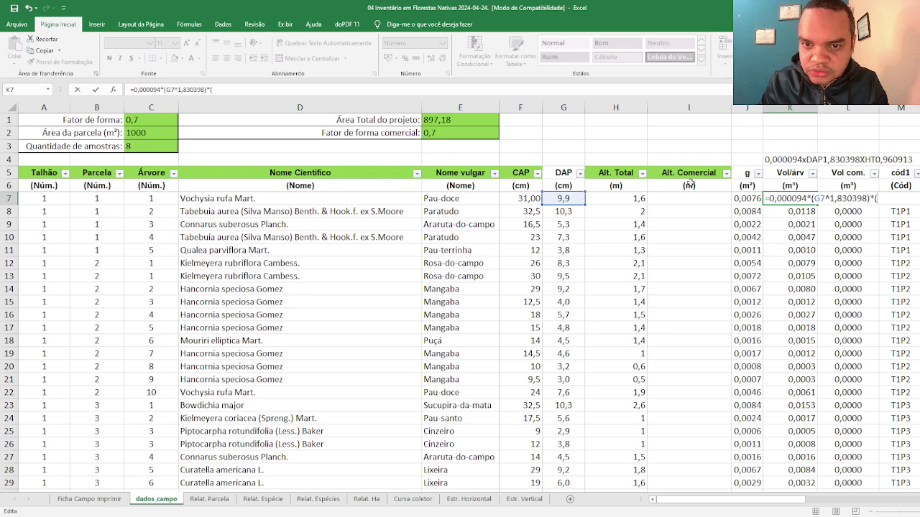
{"action": "left_click", "coordinate": [619, 199]}
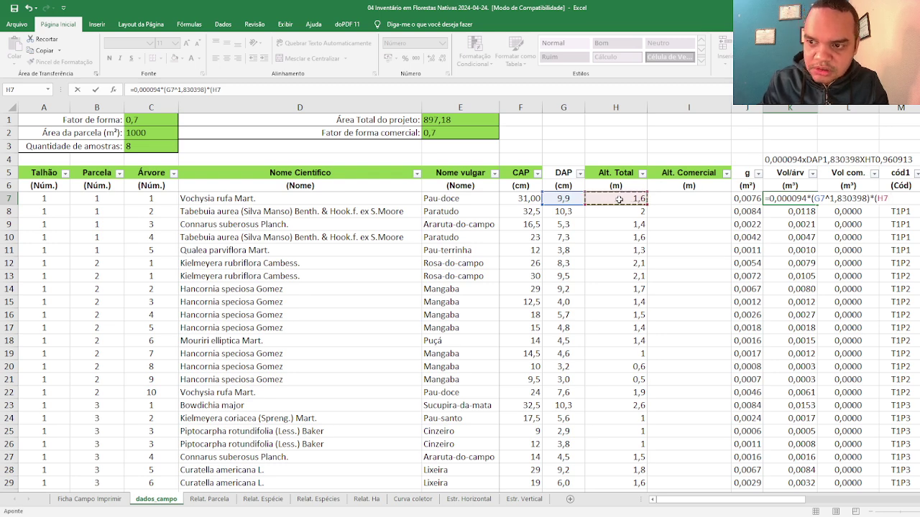
{"action": "type", "text": "^"}
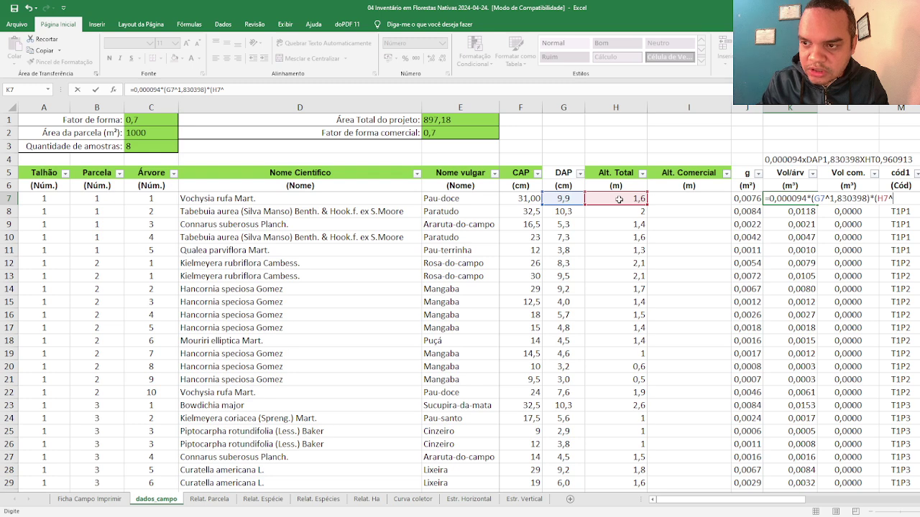
{"action": "type", "text": "0,9"}
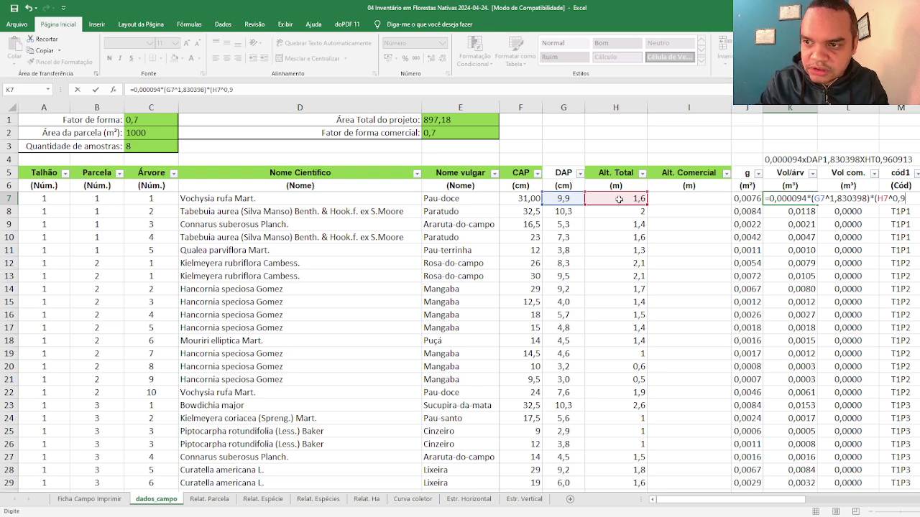
{"action": "type", "text": "60913"}
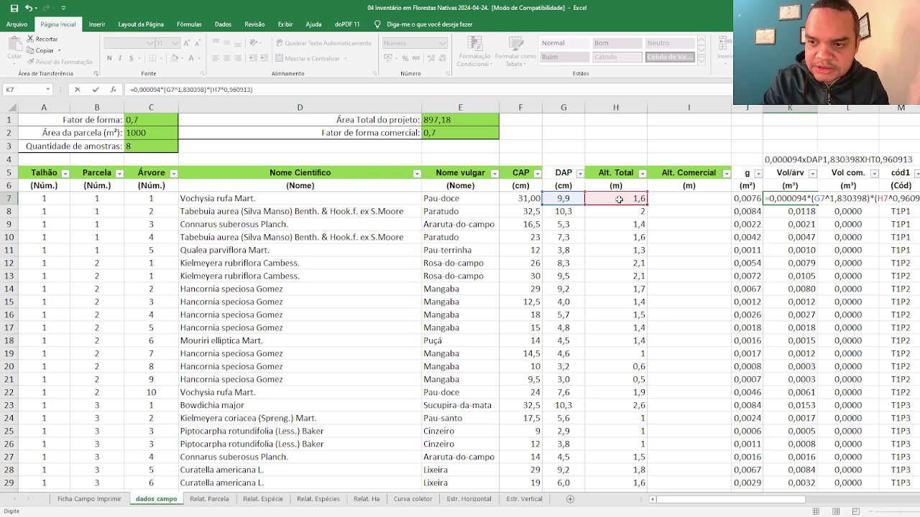
{"action": "key", "text": "Return"}
{"action": "key", "text": "Up"}
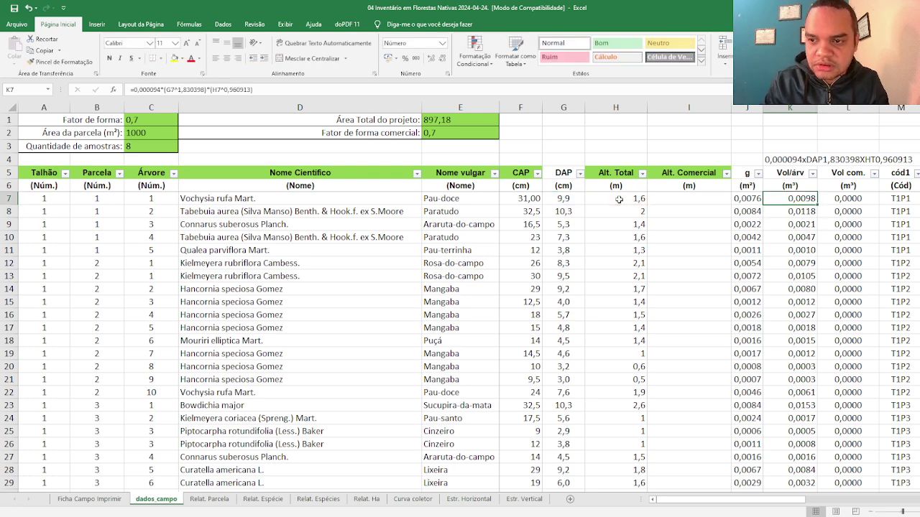
{"action": "double_click", "coordinate": [783, 198]}
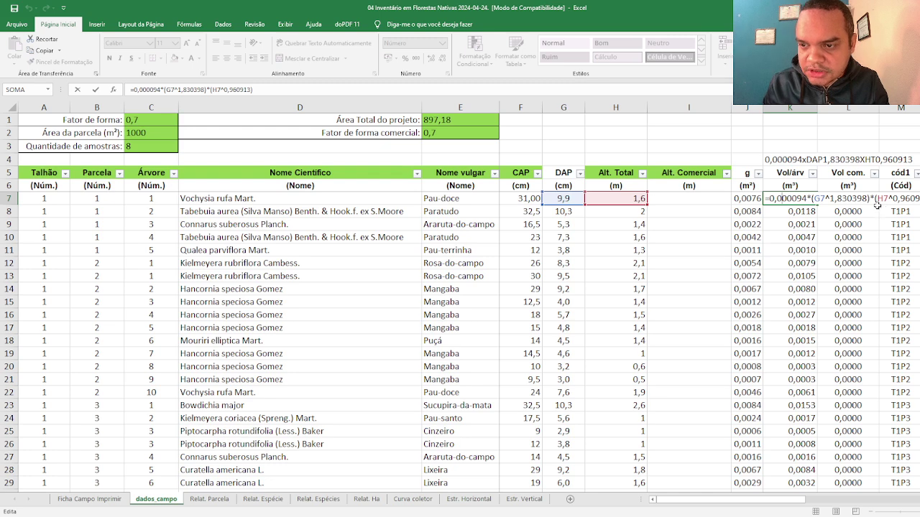
{"action": "key", "text": "Escape"}
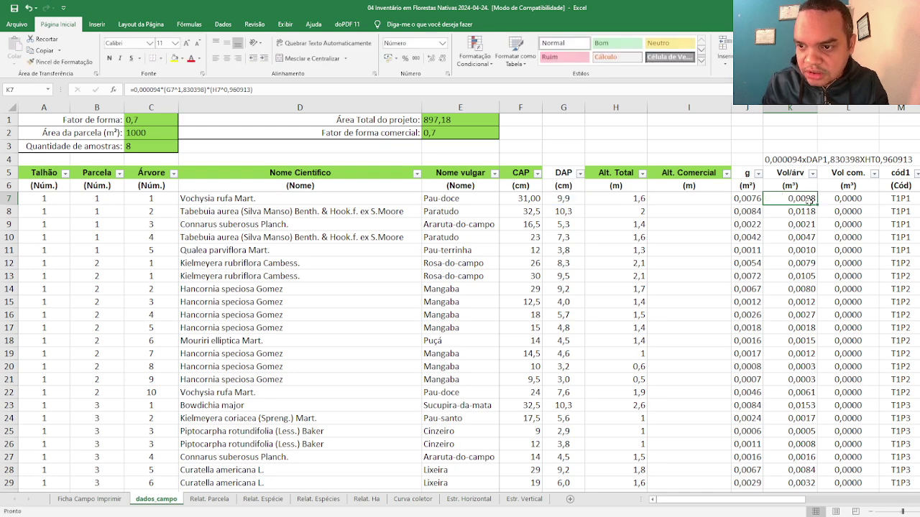
Step: Fill the new volume formula from K7 down the Vol/árv column through the last tree row
{"action": "left_click_drag", "start_coordinate": [818, 204], "coordinate": [817, 267]}
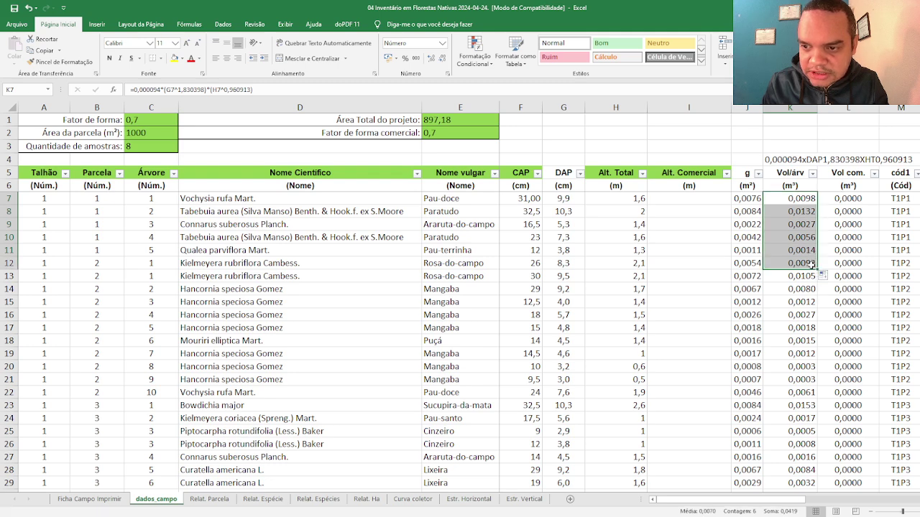
{"action": "left_click", "coordinate": [812, 265]}
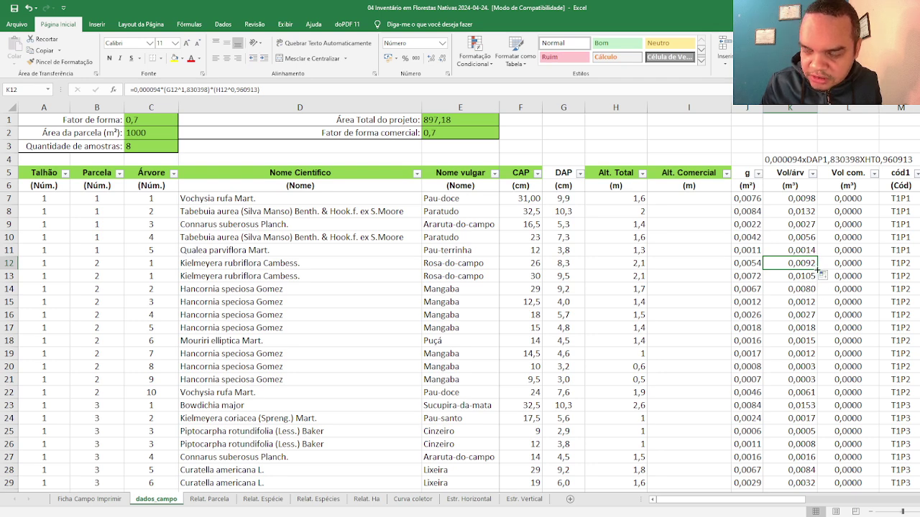
{"action": "double_click", "coordinate": [817, 266]}
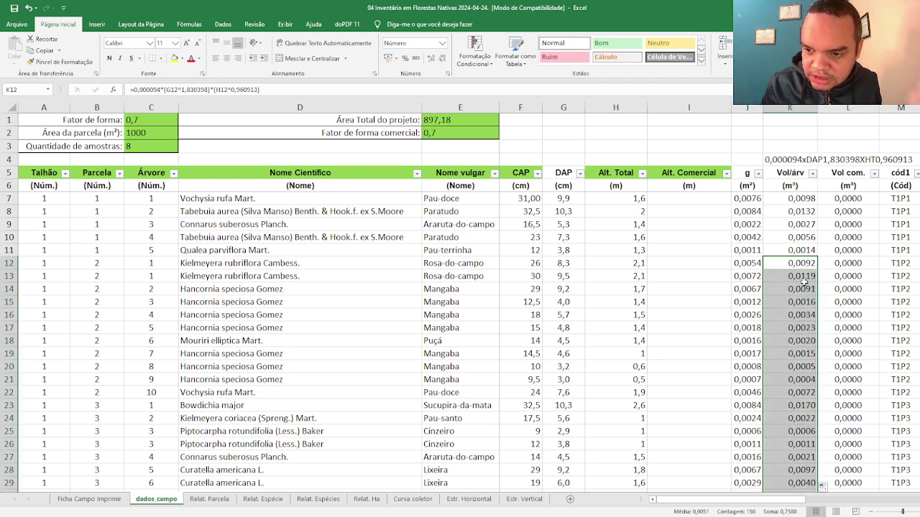
Step: Check the copied volume formula down to the last tree record, and return to the first tree's Vol/árv cell
{"action": "left_click", "coordinate": [802, 280]}
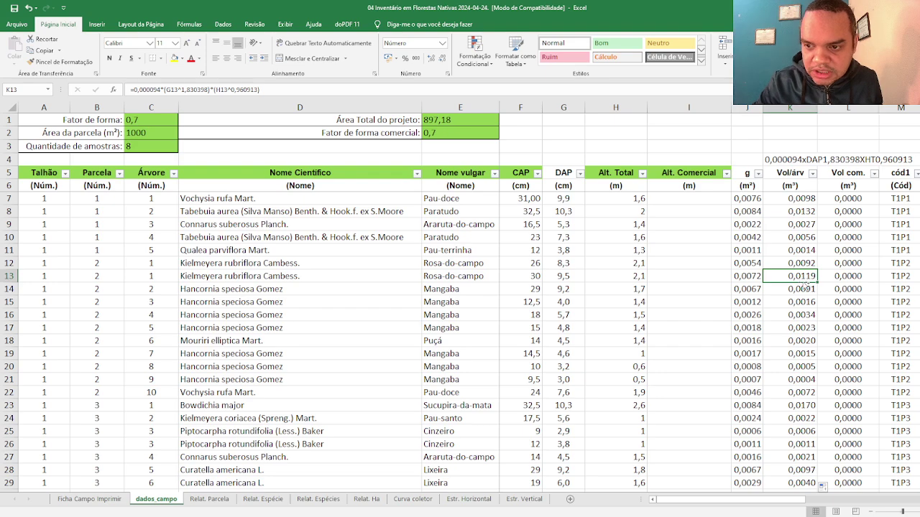
{"action": "key", "text": "ctrl+Down"}
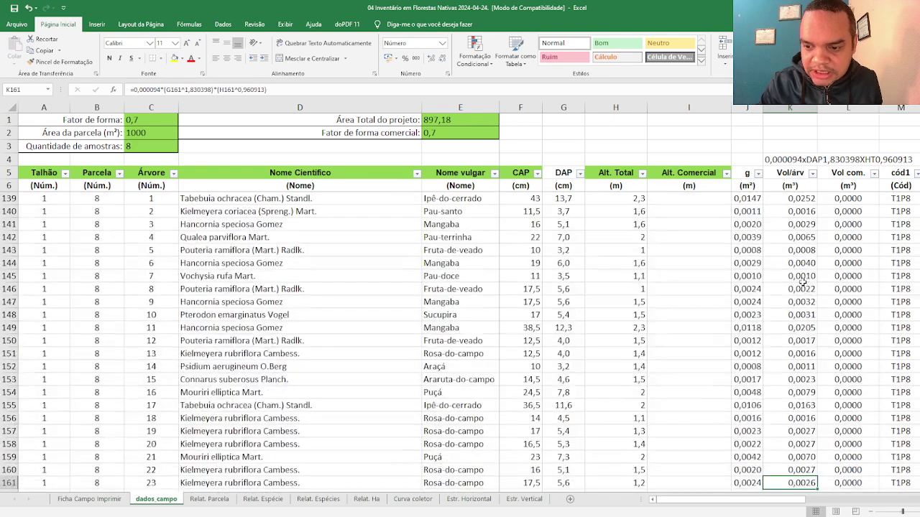
{"action": "key", "text": "ctrl+Up"}
{"action": "key", "text": "Down"}
{"action": "key", "text": "Down"}
{"action": "key", "text": "Down"}
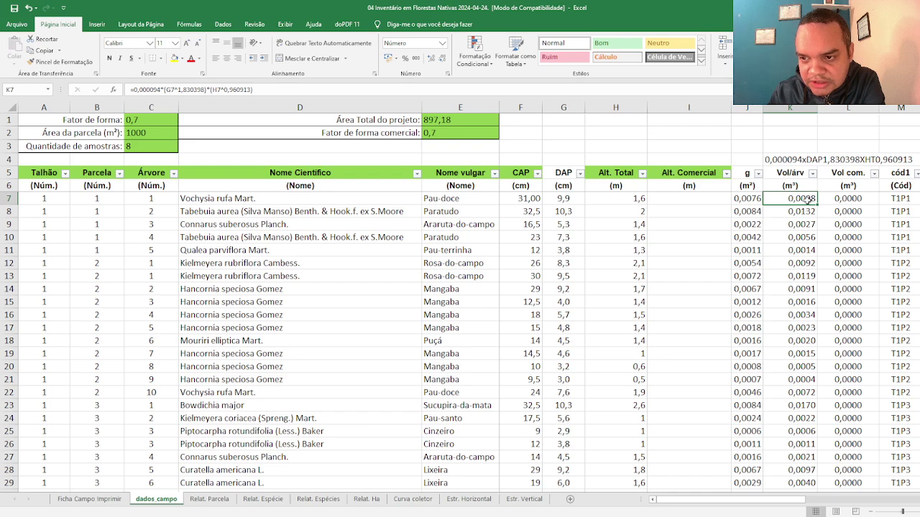
{"action": "left_click", "coordinate": [198, 499]}
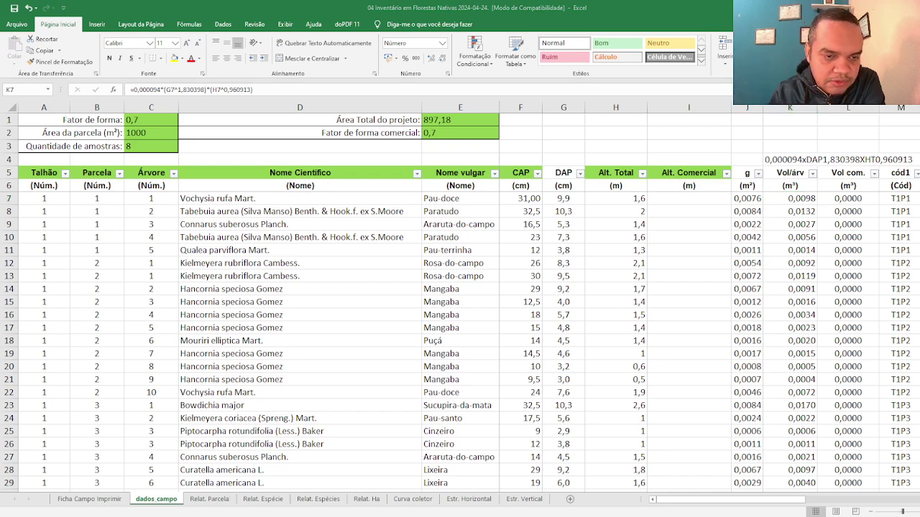